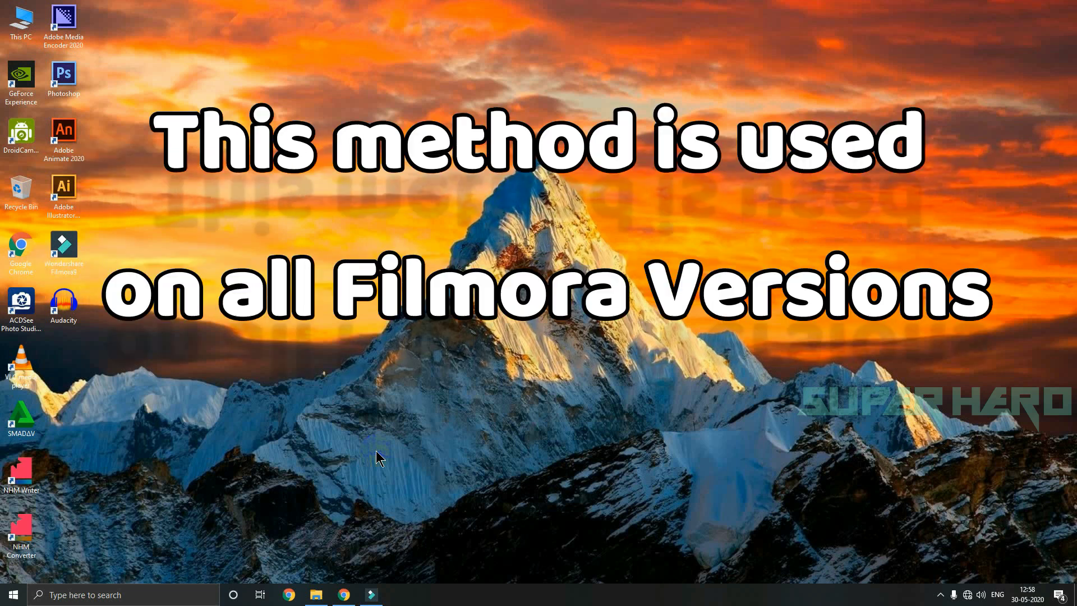
# Step: Switch to Filmora9 and add the brown Action Pack Opener title to the start of video track 1
pyautogui.moveTo(349, 594)
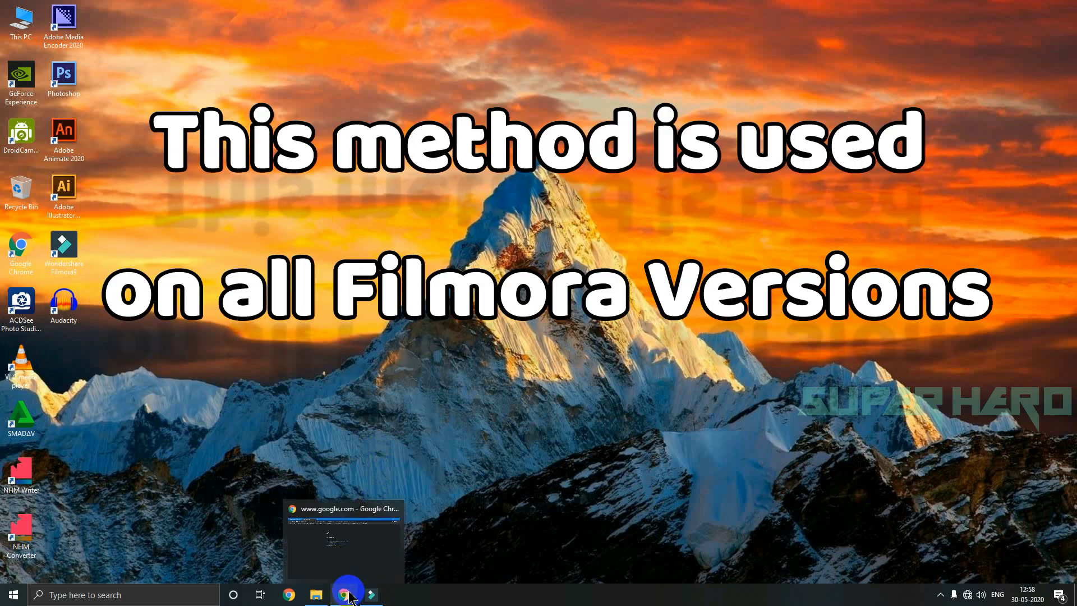
pyautogui.moveTo(379, 601)
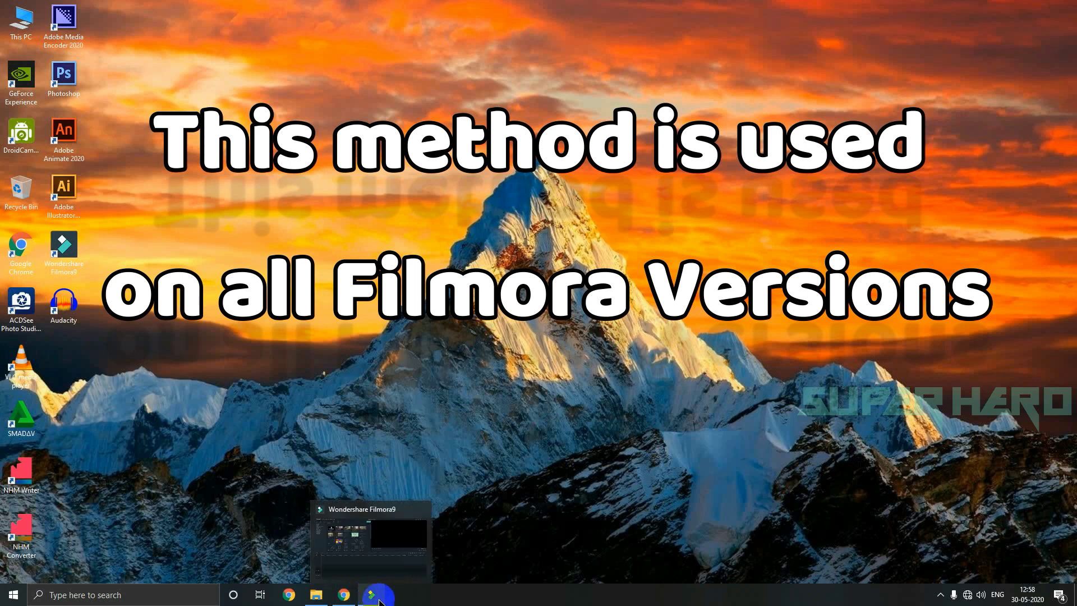
pyautogui.moveTo(315, 601)
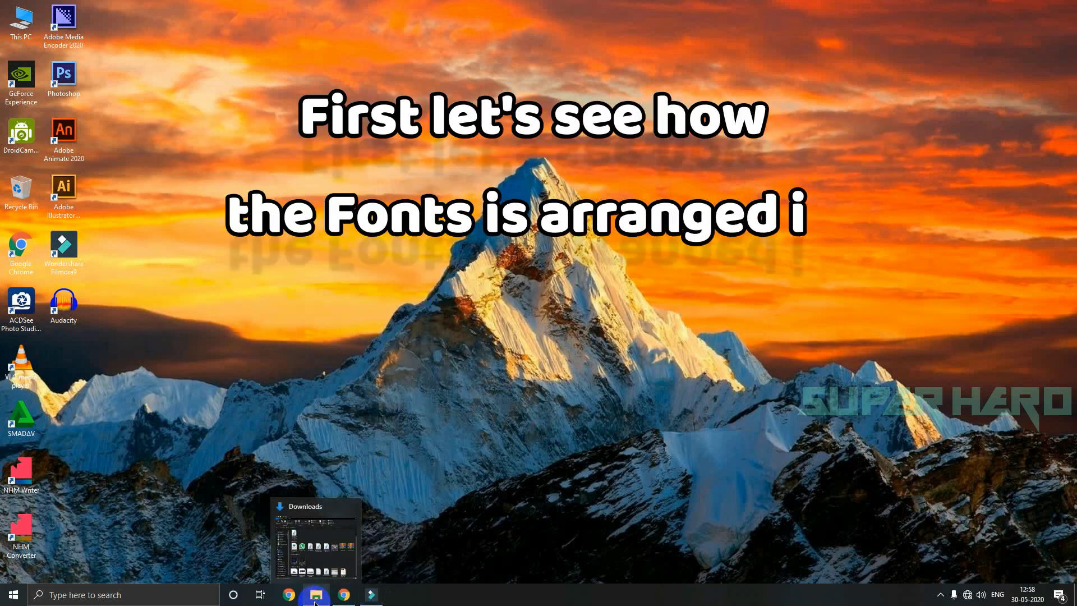
pyautogui.click(373, 594)
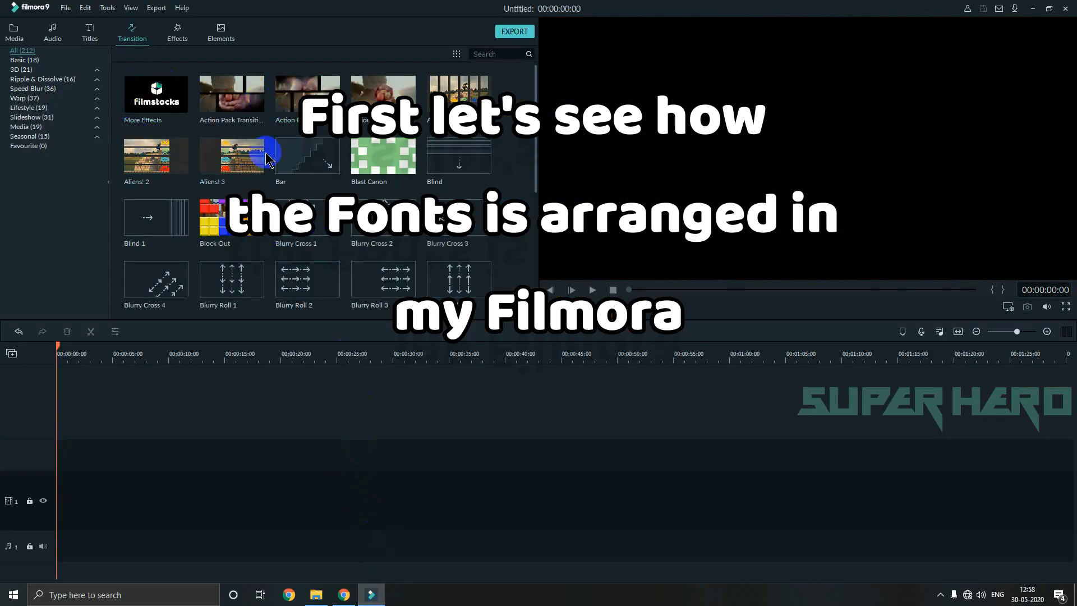
pyautogui.click(89, 32)
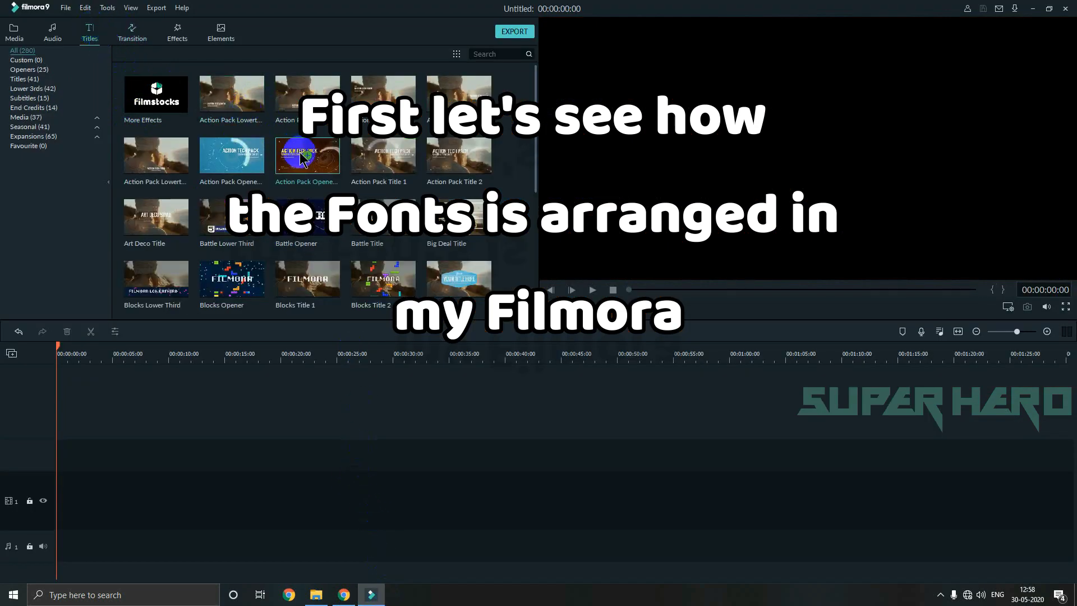
pyautogui.moveTo(291, 157); pyautogui.dragTo(84, 496)
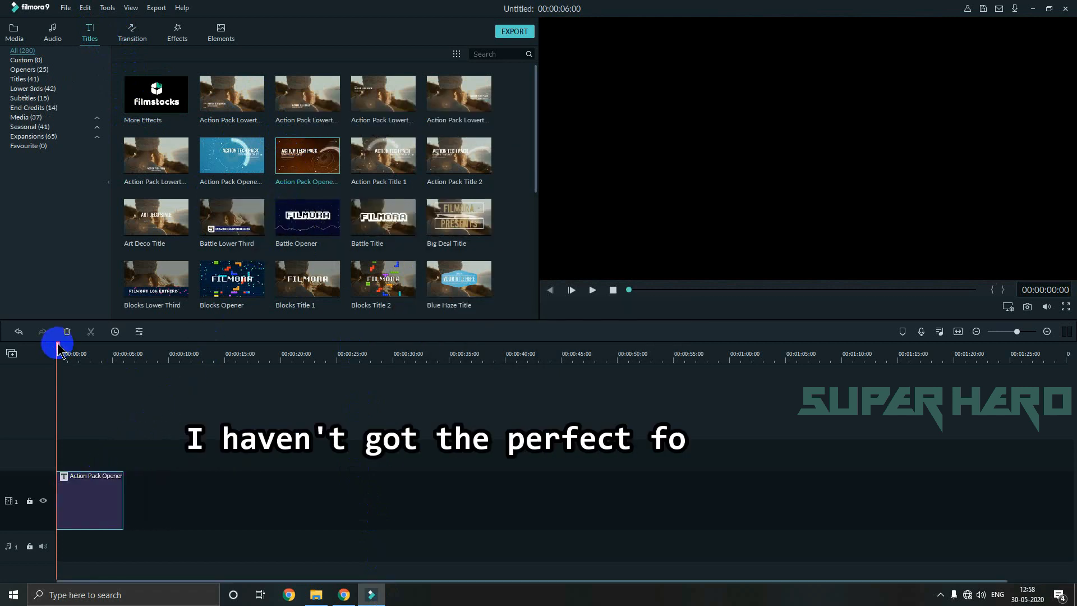
# Step: Preview the Action Pack Opener title at 00:00:03:21 to examine its fonts
pyautogui.moveTo(59, 348); pyautogui.dragTo(98, 355)
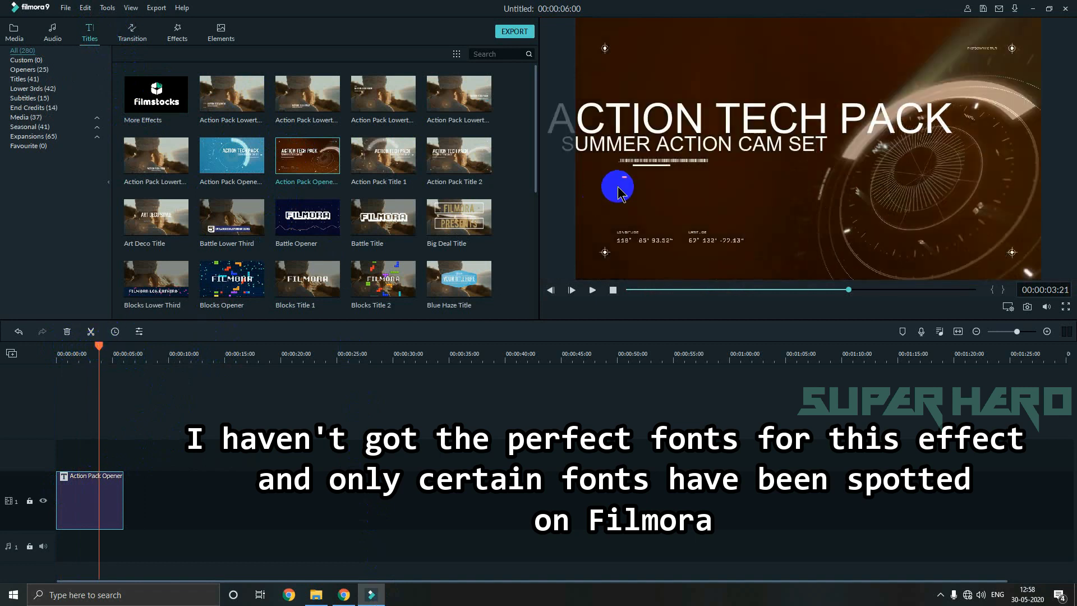
pyautogui.click(310, 163)
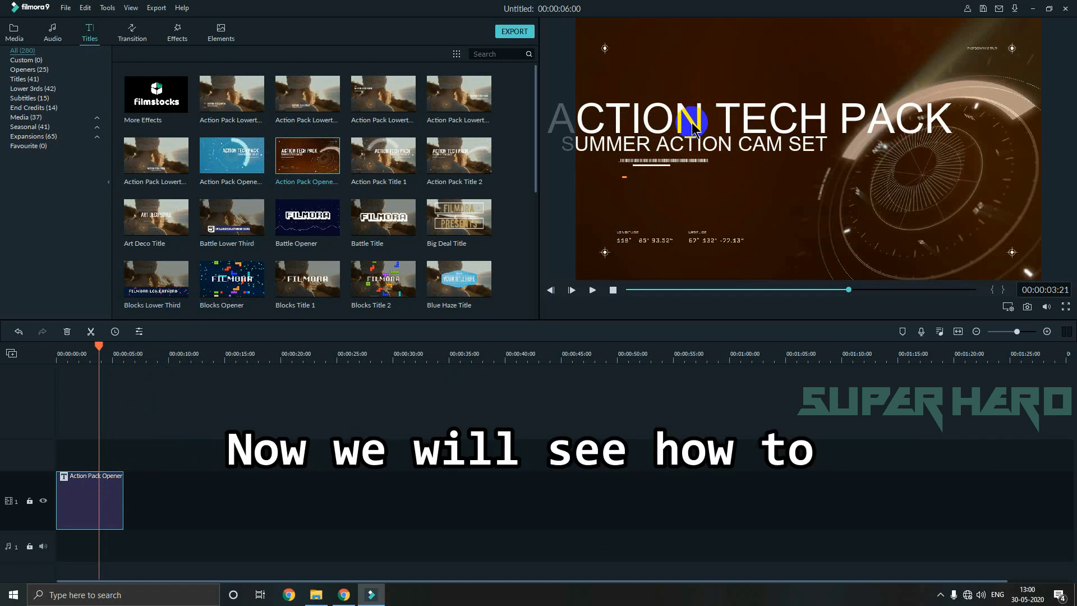
pyautogui.moveTo(305, 153)
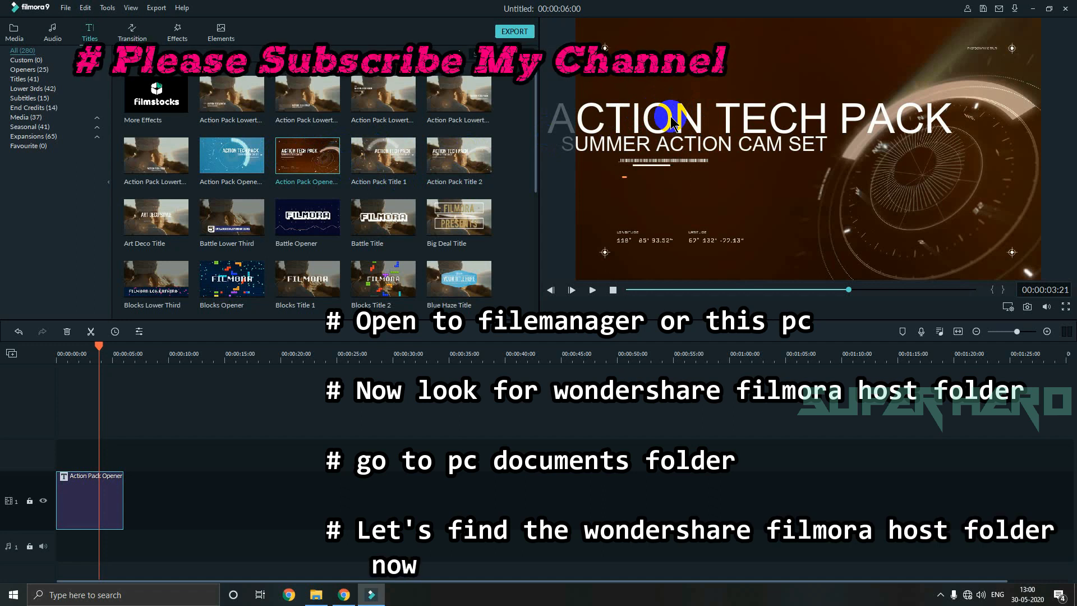
# Step: Minimise the video editor and open the Wondershare Filmora 9 folder inside Documents in File Explorer
pyautogui.click(1033, 10)
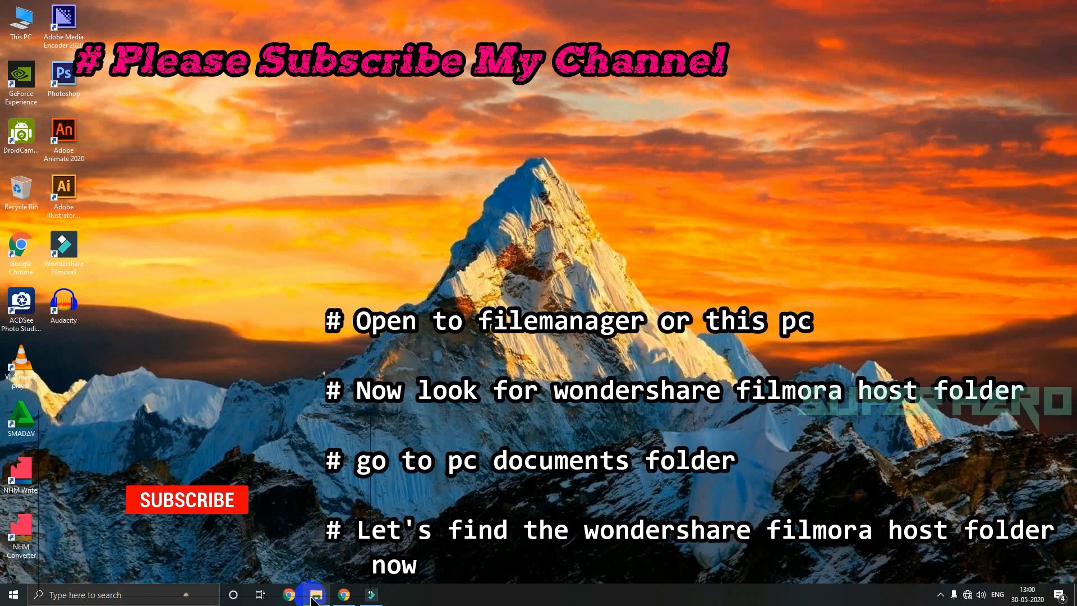
pyautogui.click(313, 572)
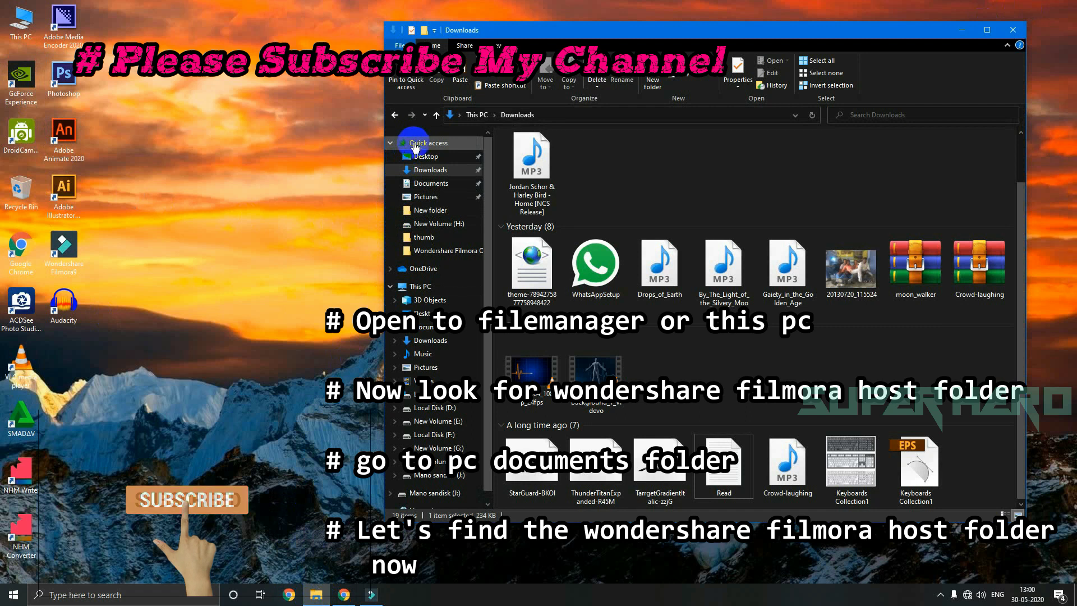
pyautogui.click(426, 187)
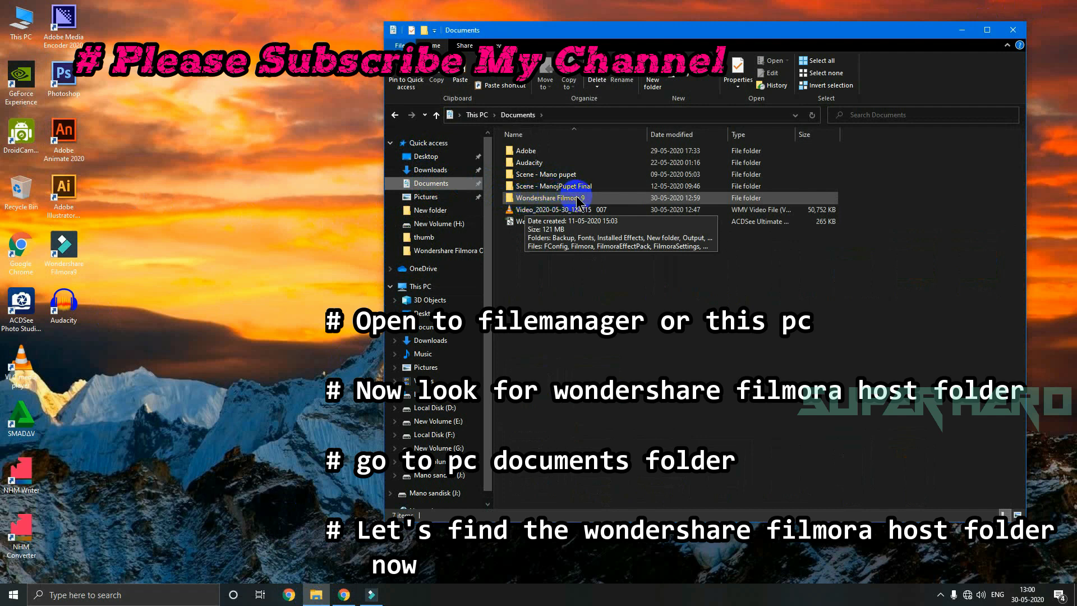
pyautogui.doubleClick(532, 198)
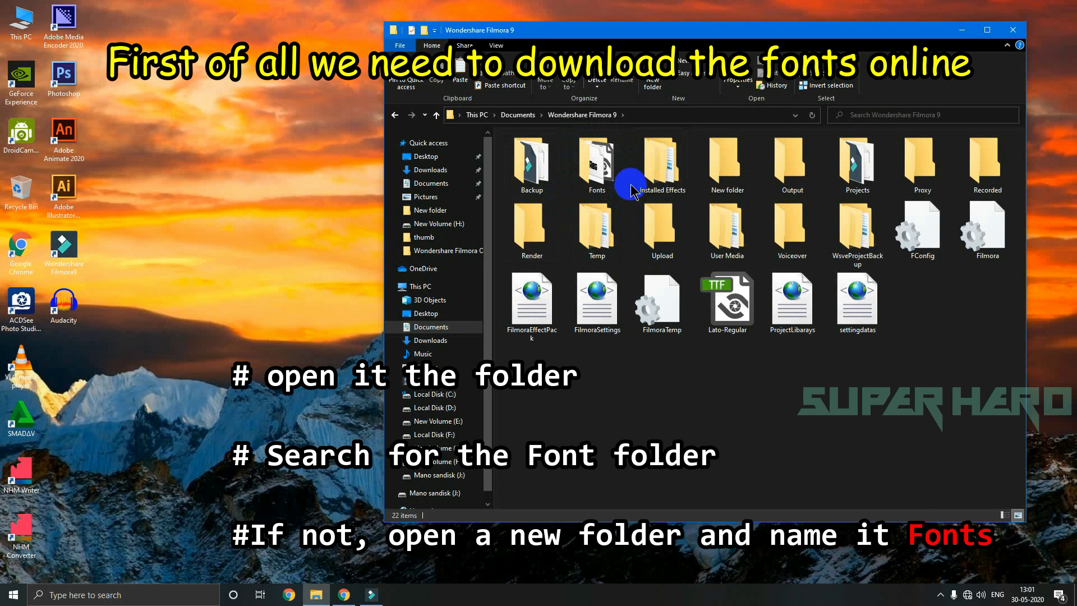
# Step: Create a folder named Fonts in the Wondershare Filmora 9 folder and merge it with the existing Fonts folder
pyautogui.rightClick(628, 370)
pyautogui.moveTo(735, 493)
pyautogui.click(785, 492)
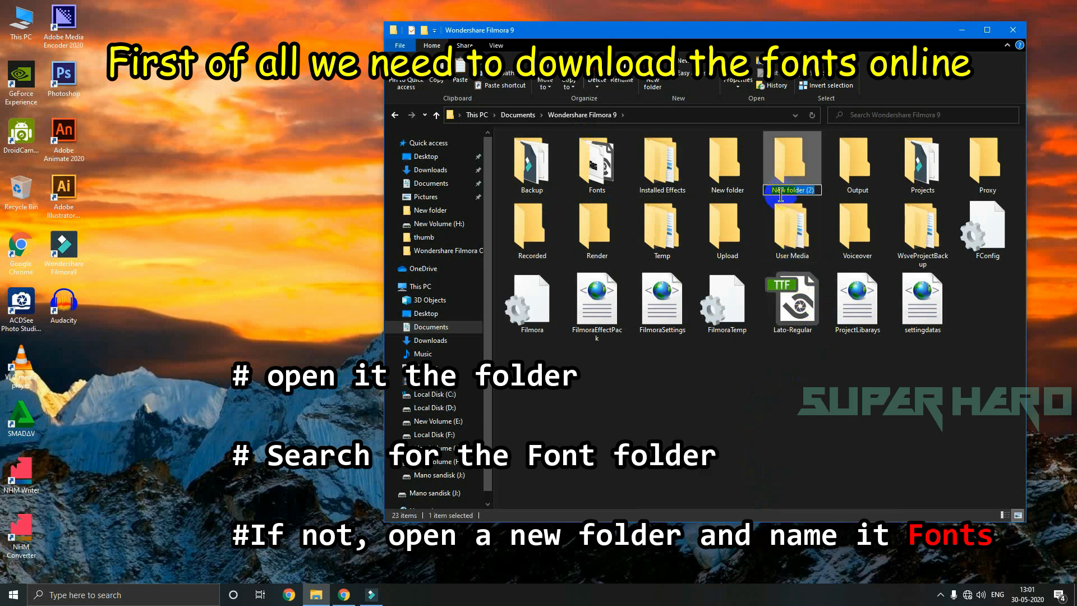
pyautogui.write('fonts')
pyautogui.click(801, 168)
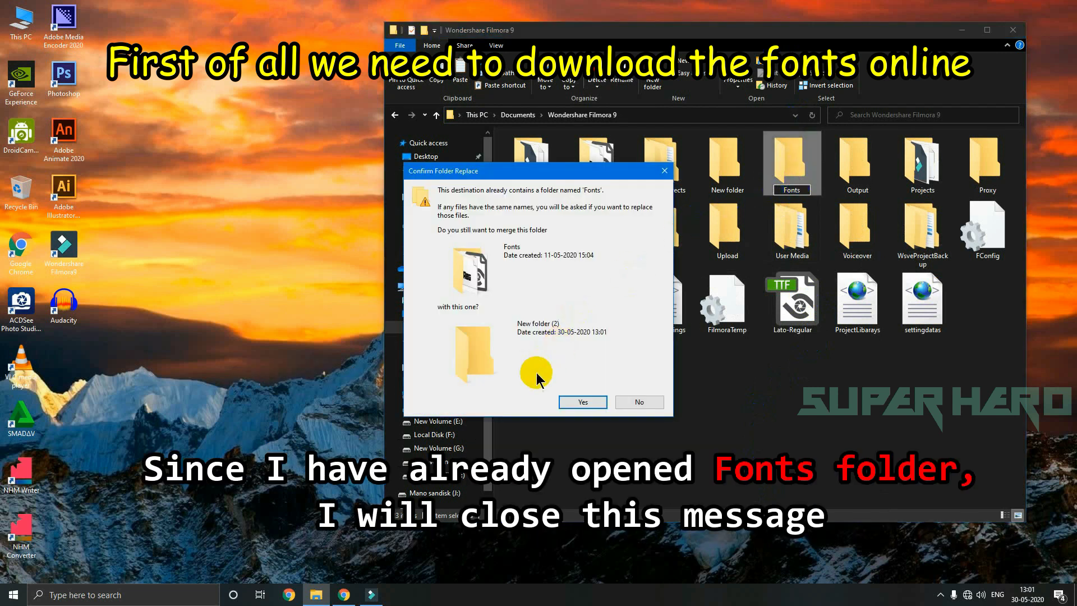
pyautogui.click(583, 402)
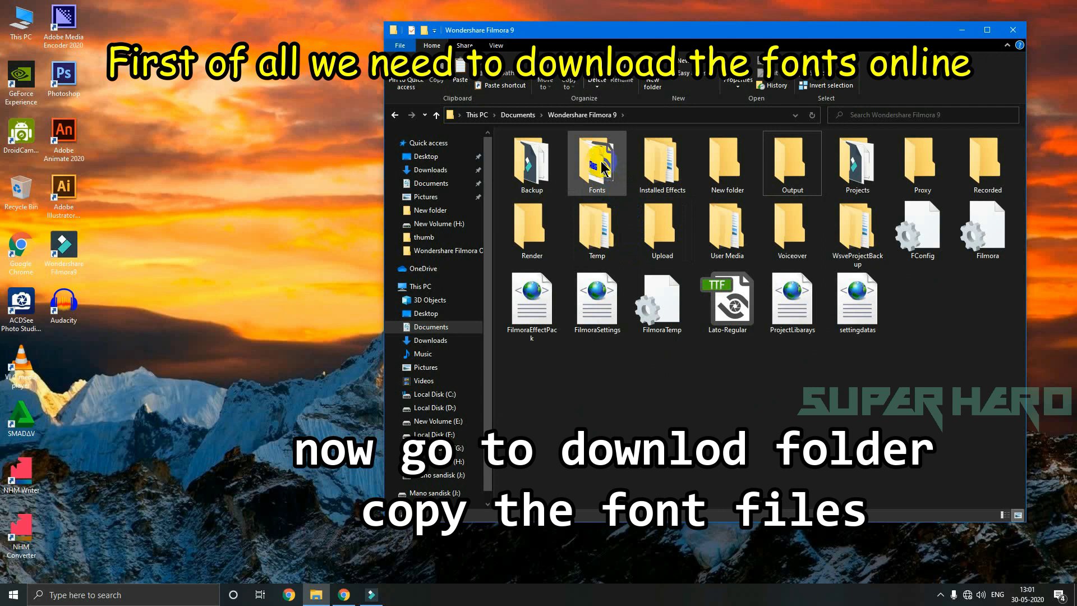
# Step: Copy the font files StarGuard-BKOI, ThunderTitanExpanded-R45M and TarrgetGradientItalic-zzjG from the Downloads folder
pyautogui.click(431, 170)
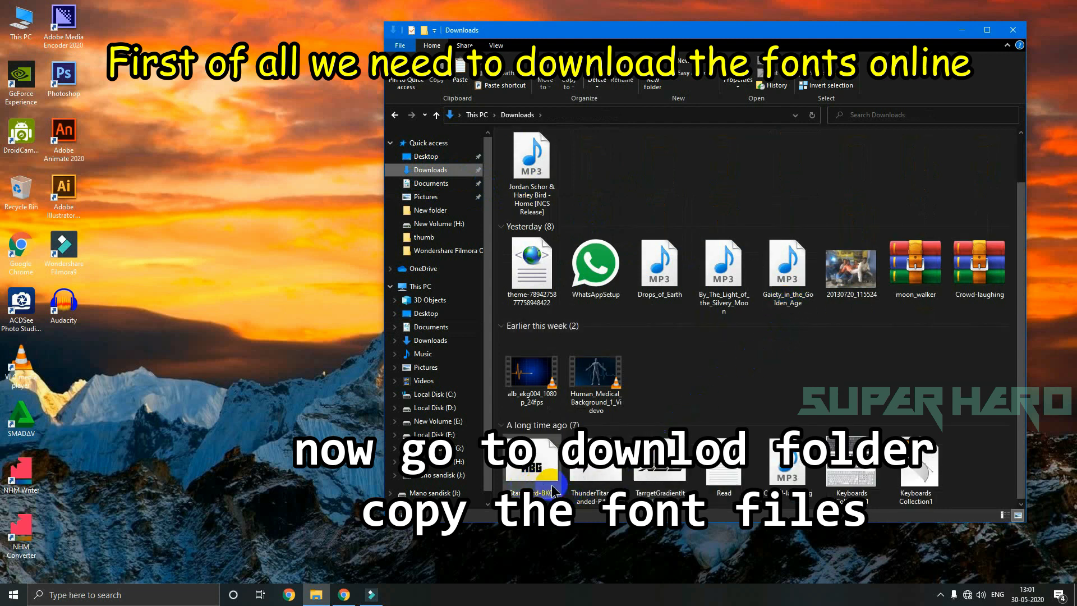
pyautogui.click(593, 499)
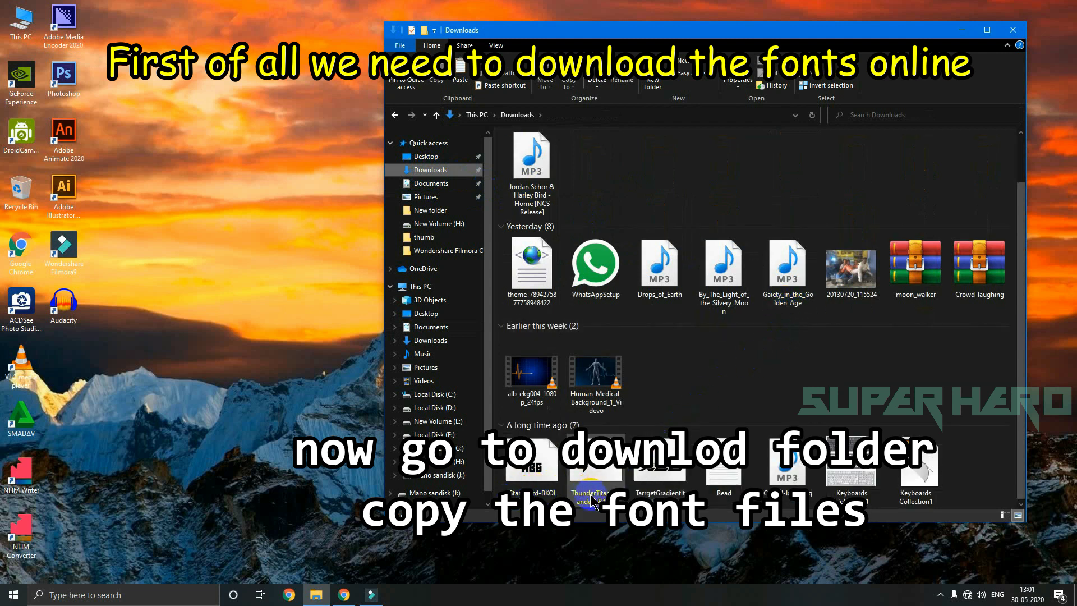
pyautogui.click(662, 496)
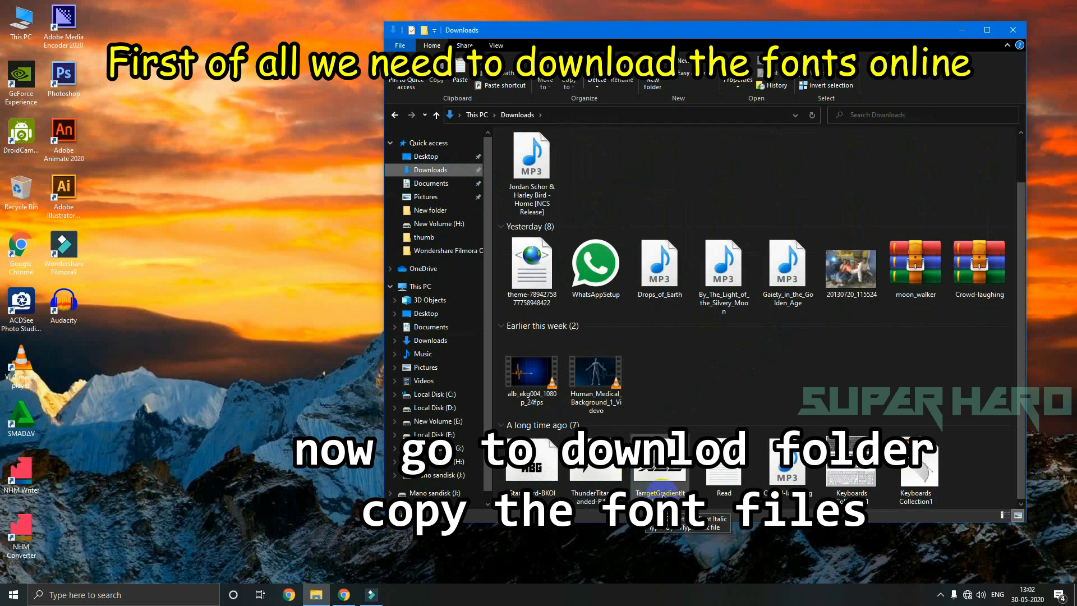
pyautogui.click(498, 470)
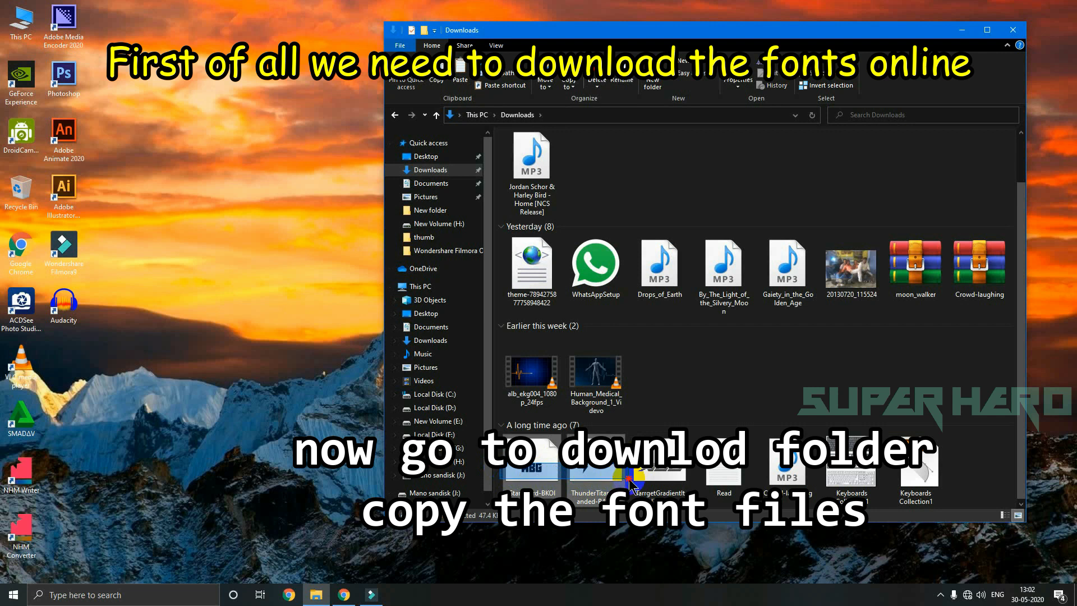
pyautogui.keyDown('shift'); pyautogui.click(646, 469); pyautogui.keyUp('shift')
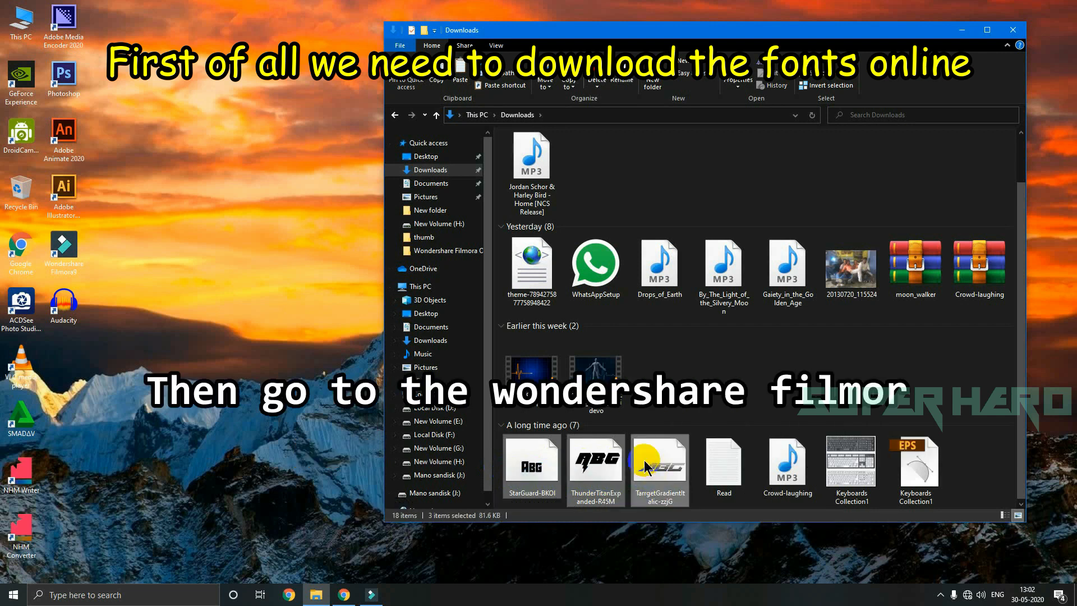
pyautogui.rightClick(647, 468)
pyautogui.click(694, 393)
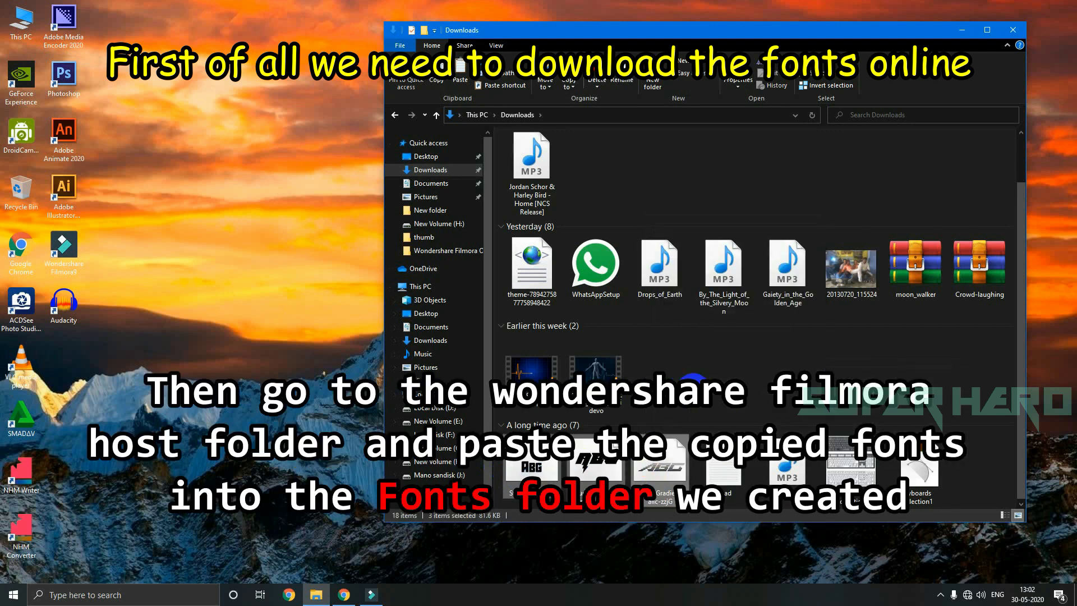
# Step: Paste the copied font files into the Fonts folder under Documents > Wondershare Filmora 9 and select those three files
pyautogui.click(424, 192)
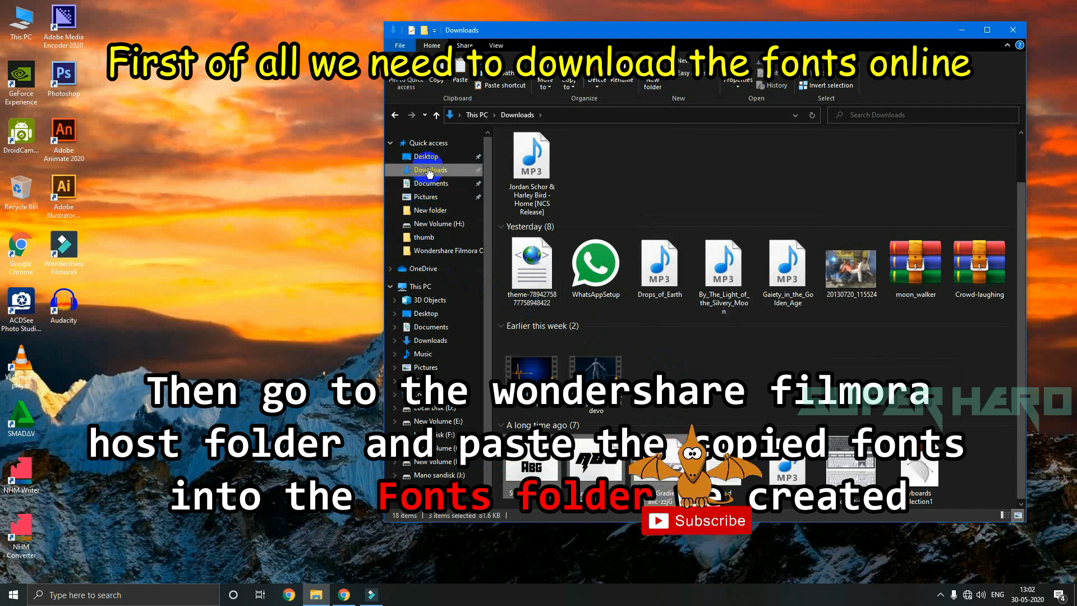
pyautogui.click(429, 170)
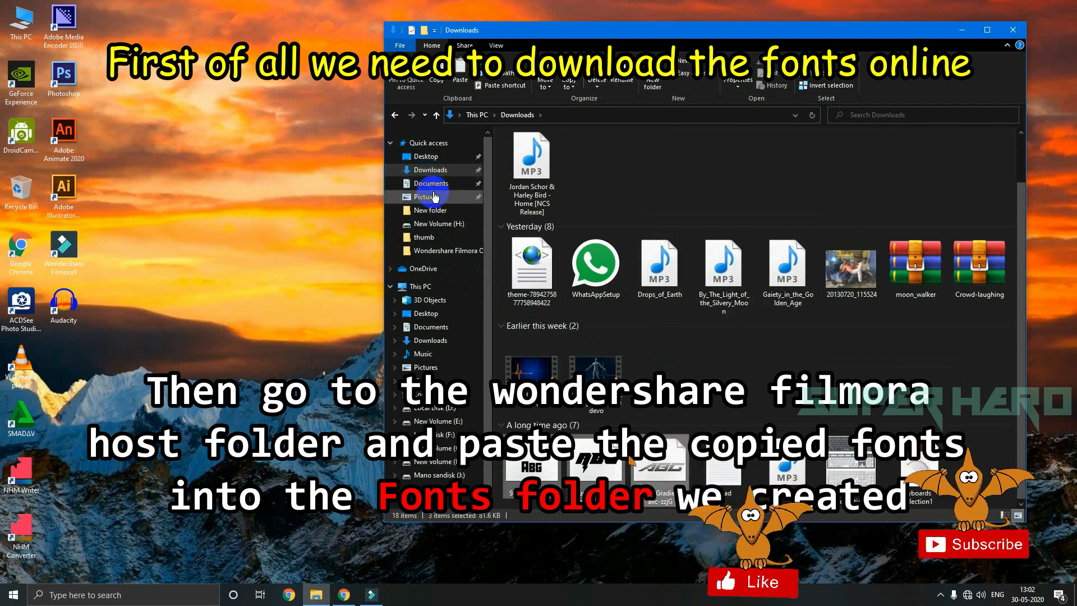
pyautogui.click(432, 184)
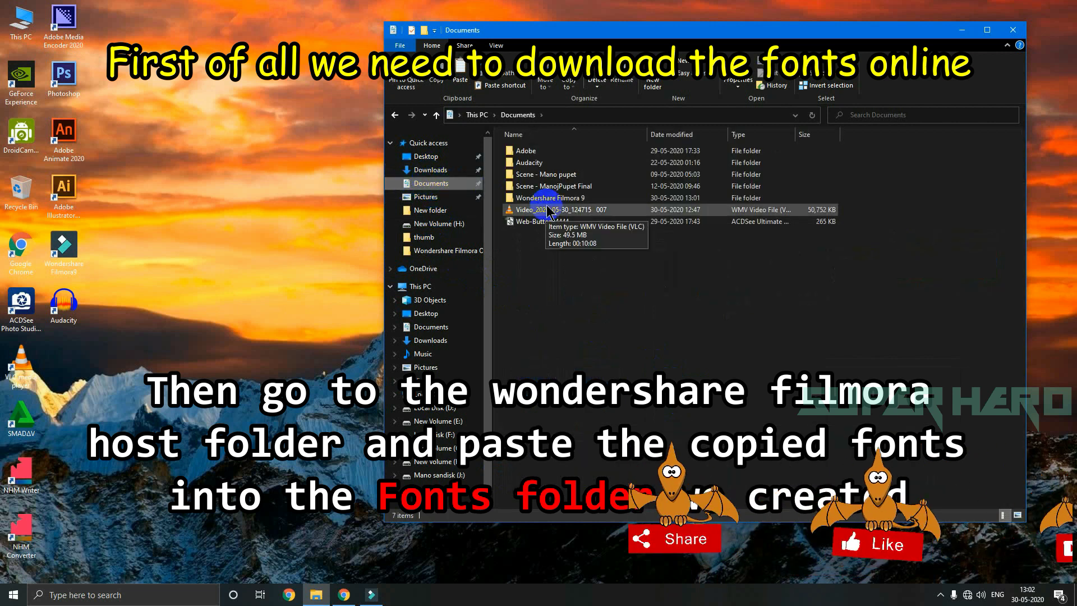
pyautogui.doubleClick(550, 200)
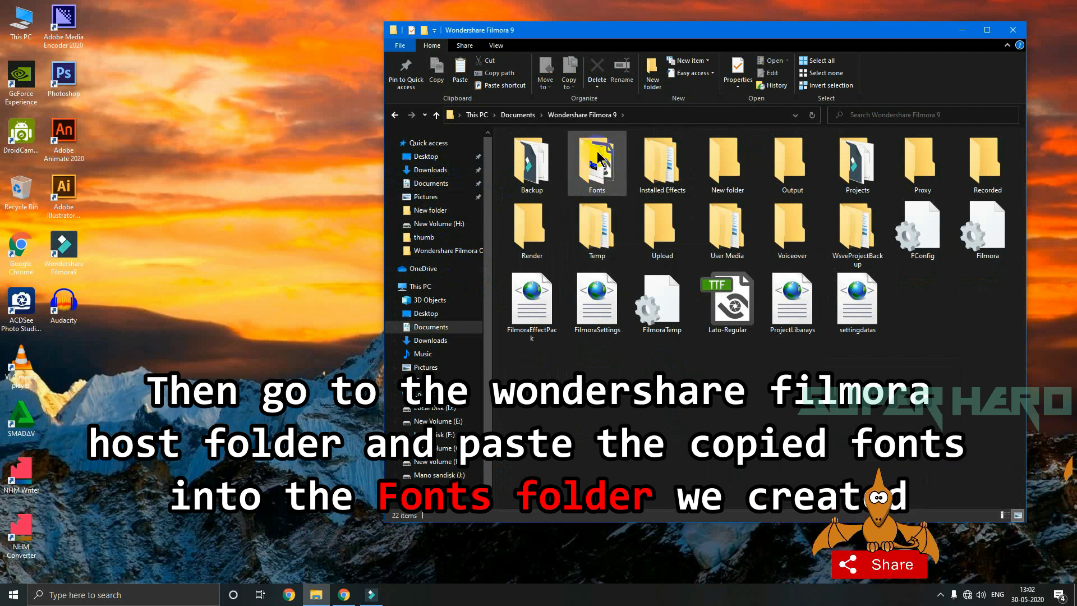
pyautogui.doubleClick(586, 167)
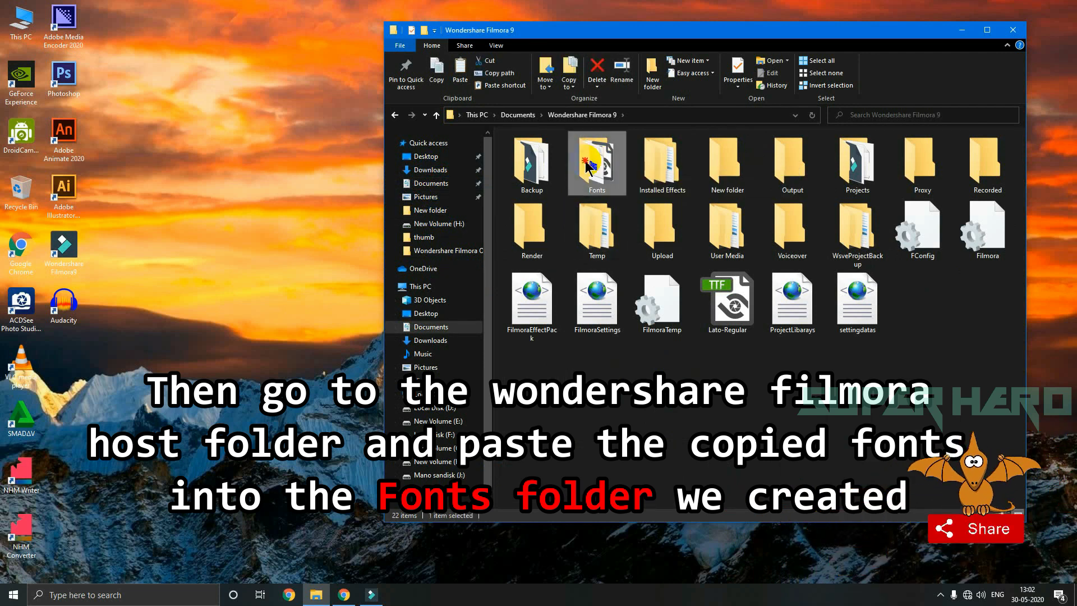
pyautogui.rightClick(578, 337)
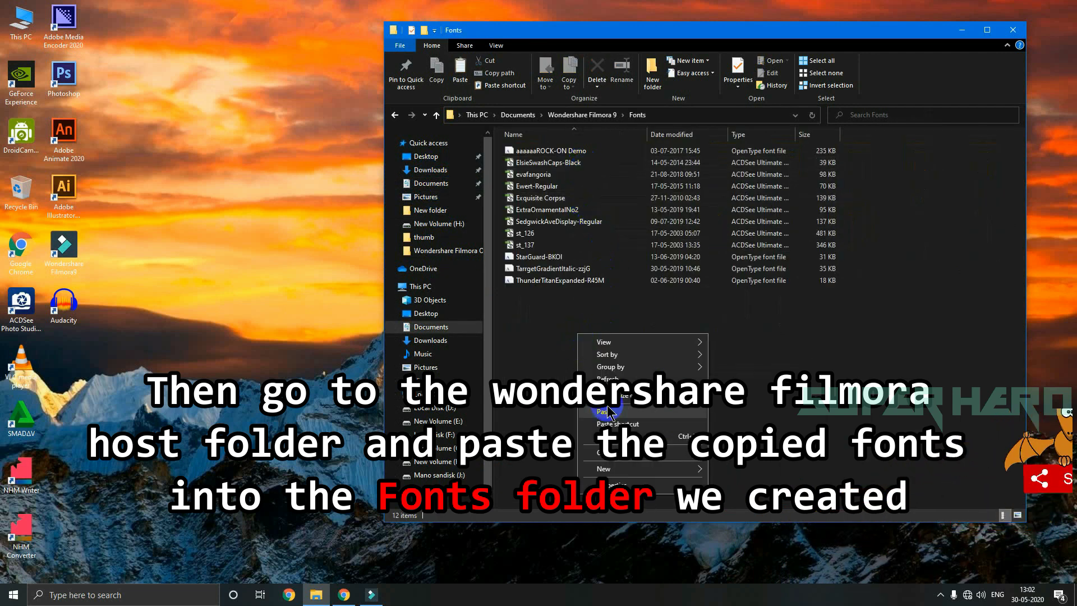
pyautogui.moveTo(869, 252); pyautogui.dragTo(516, 300)
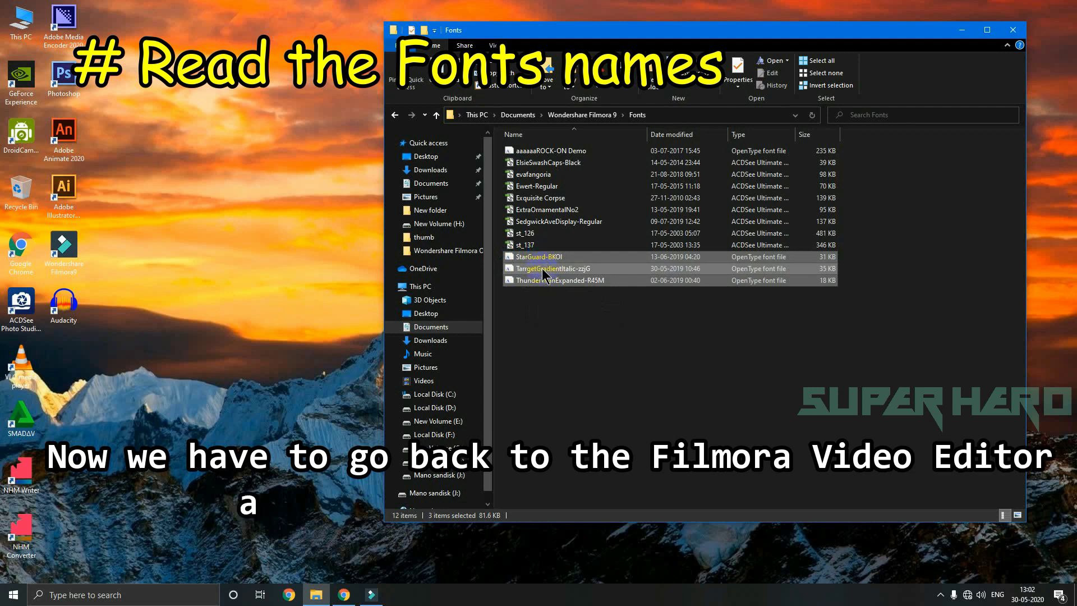
# Step: Minimise the Fonts folder window, refresh the desktop and switch back to Filmora9
pyautogui.click(961, 30)
pyautogui.rightClick(476, 202)
pyautogui.click(512, 237)
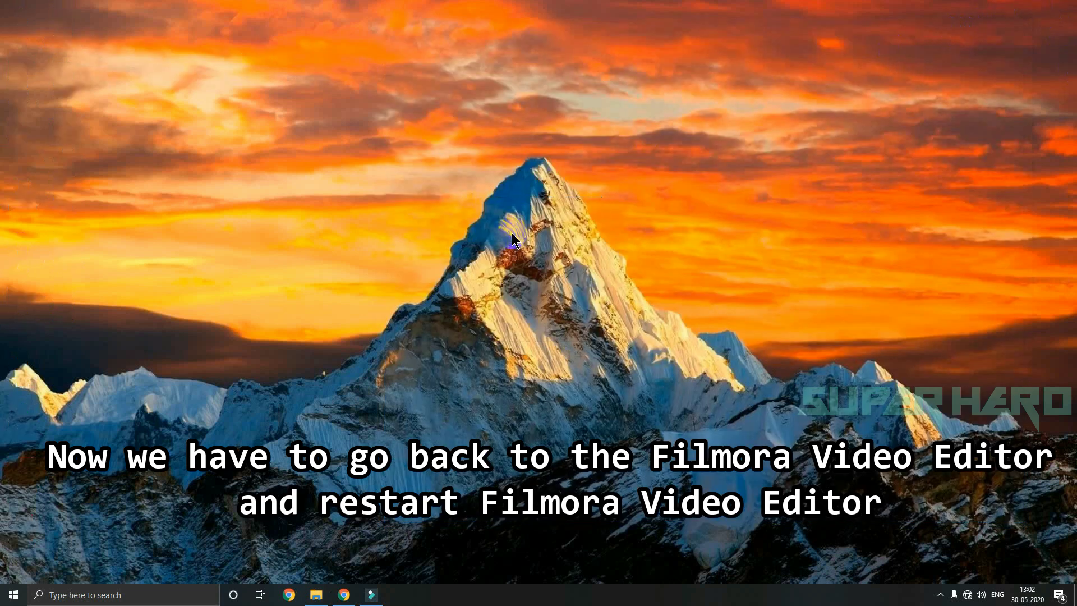
pyautogui.click(371, 593)
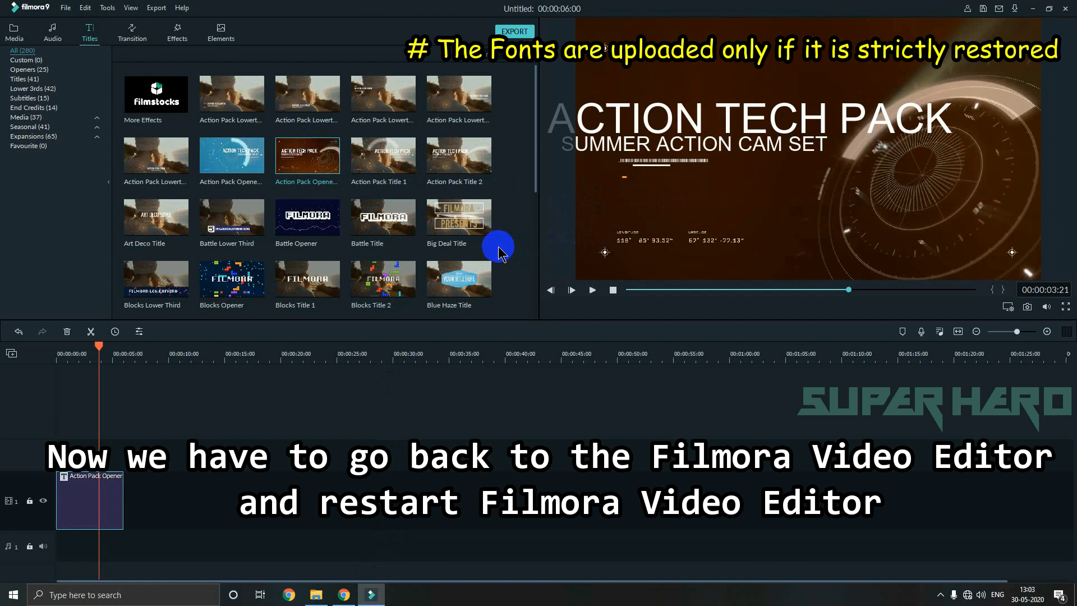
# Step: Move the playhead to 00:00:03:17, open the Action Pack Opener title in Advanced Text Edit and select the ACTION TECH PACK text
pyautogui.moveTo(320, 153)
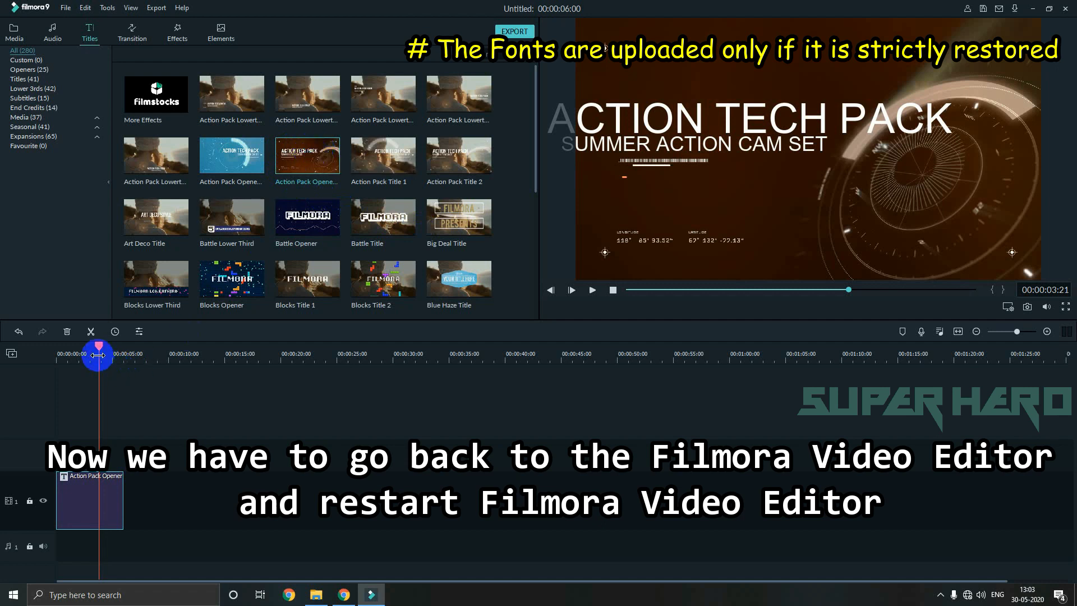
pyautogui.moveTo(98, 347)
pyautogui.mouseDown()
pyautogui.moveTo(84, 349)
pyautogui.moveTo(97, 346)
pyautogui.mouseUp()
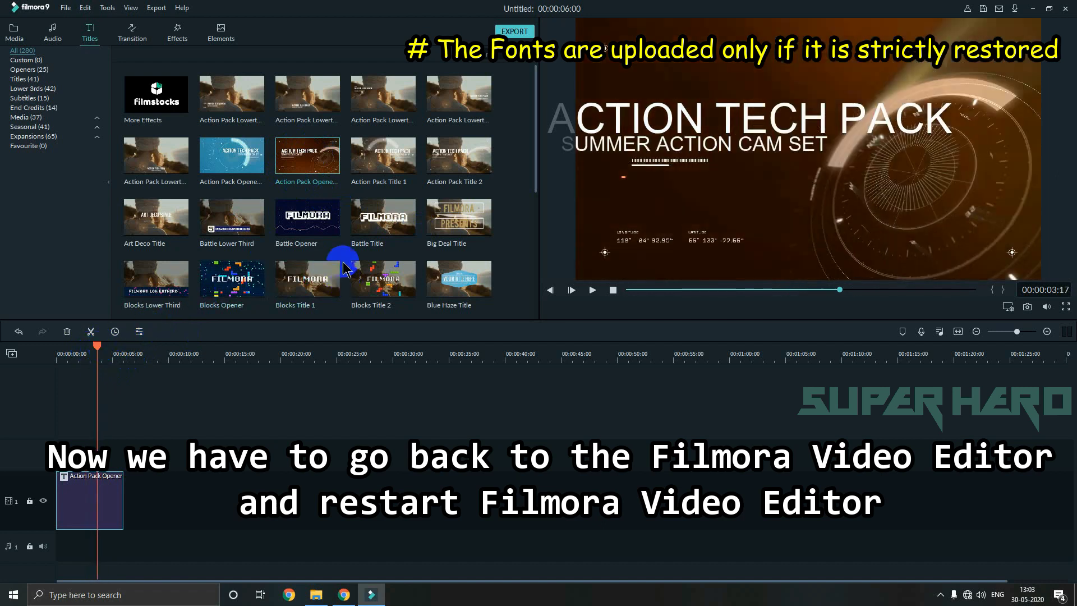
pyautogui.doubleClick(98, 488)
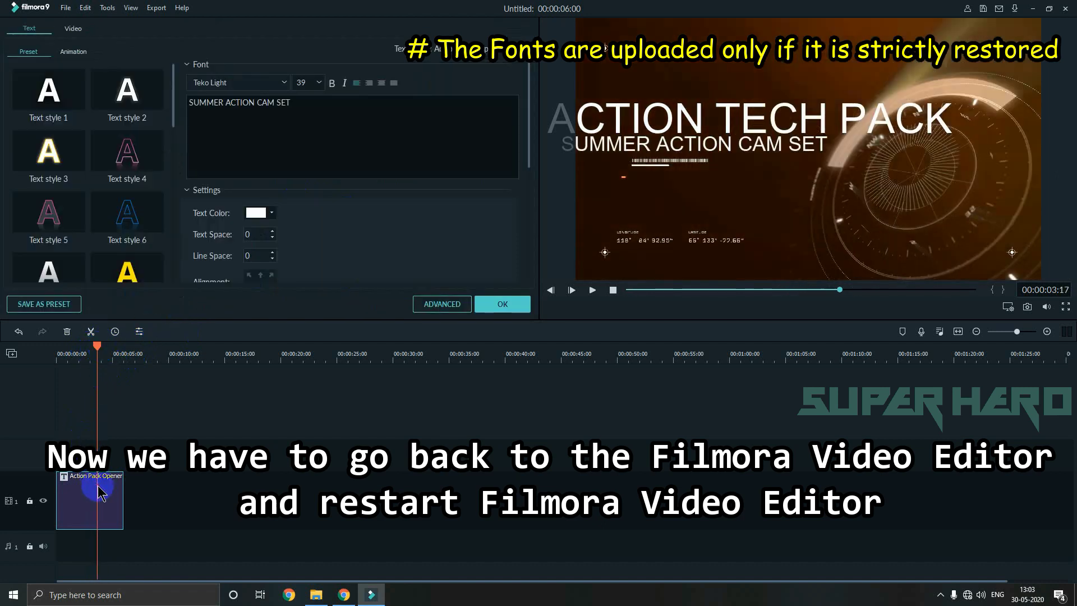
pyautogui.click(426, 308)
pyautogui.click(431, 228)
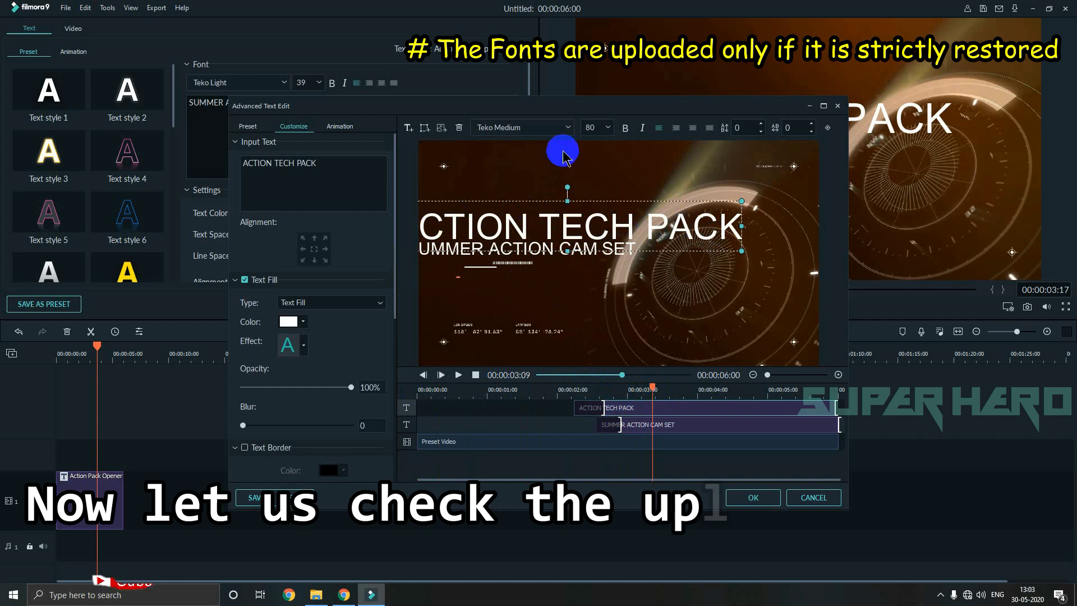
# Step: Set the ACTION TECH PACK text to Tarrget Gradient Italic at size 40 and move it to fit across the frame
pyautogui.click(569, 128)
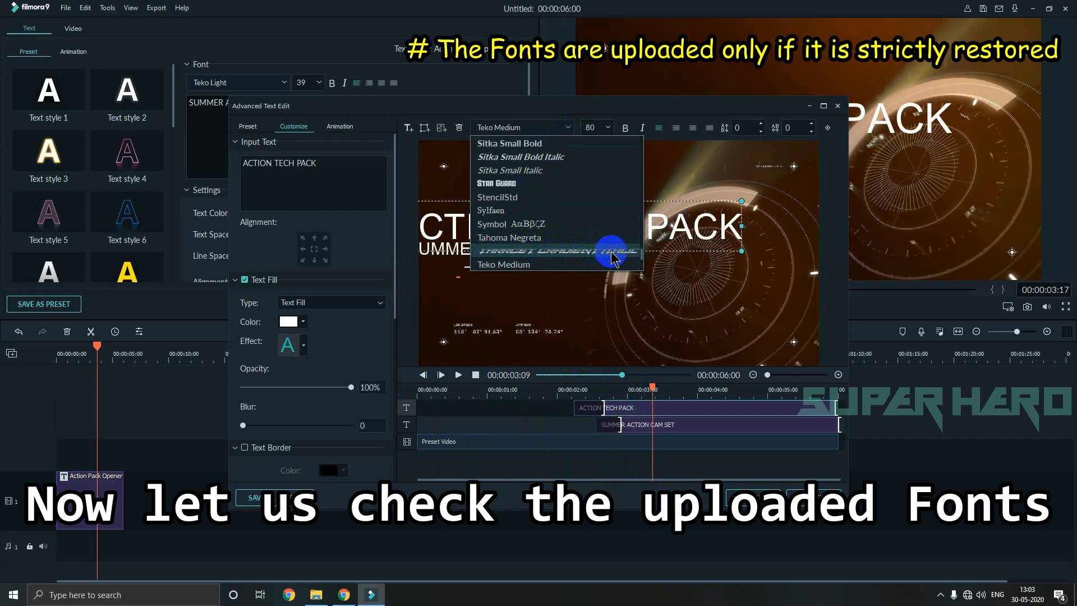
pyautogui.click(597, 257)
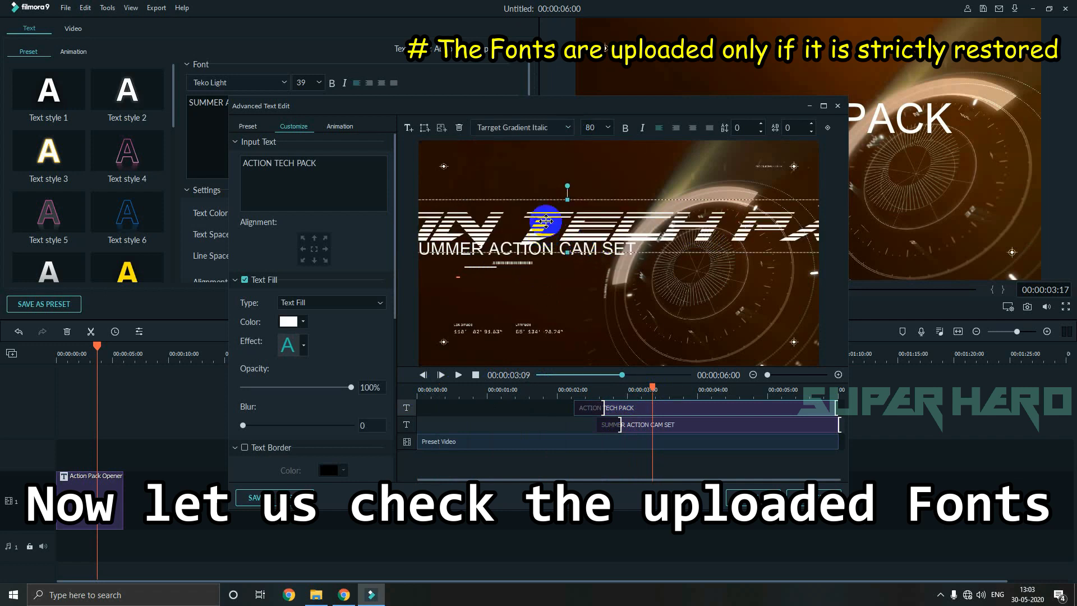
pyautogui.click(607, 127)
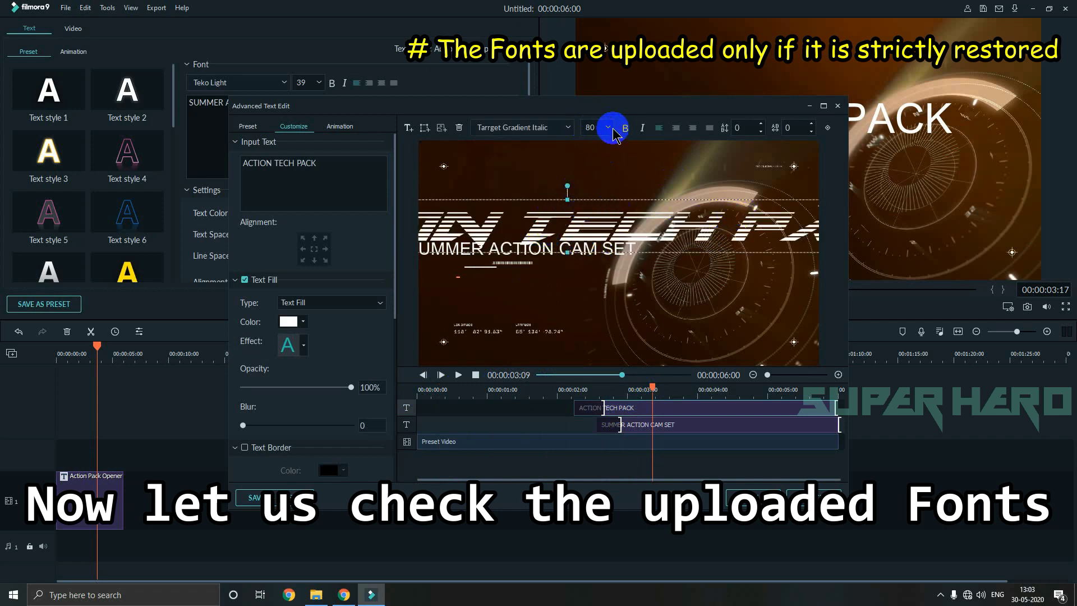
pyautogui.click(589, 164)
pyautogui.click(608, 127)
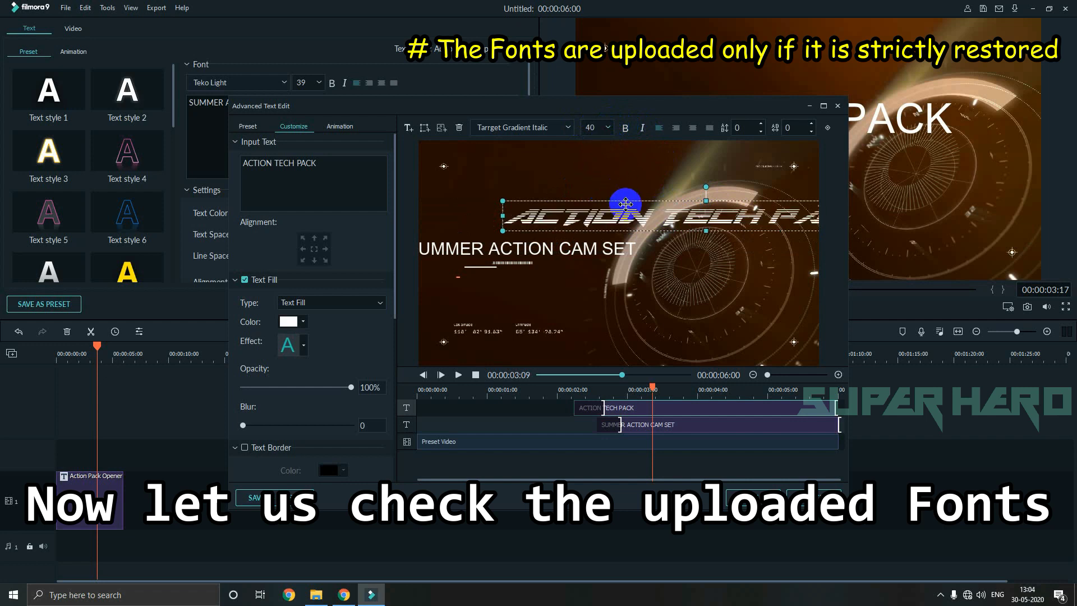
pyautogui.moveTo(722, 202); pyautogui.dragTo(630, 193)
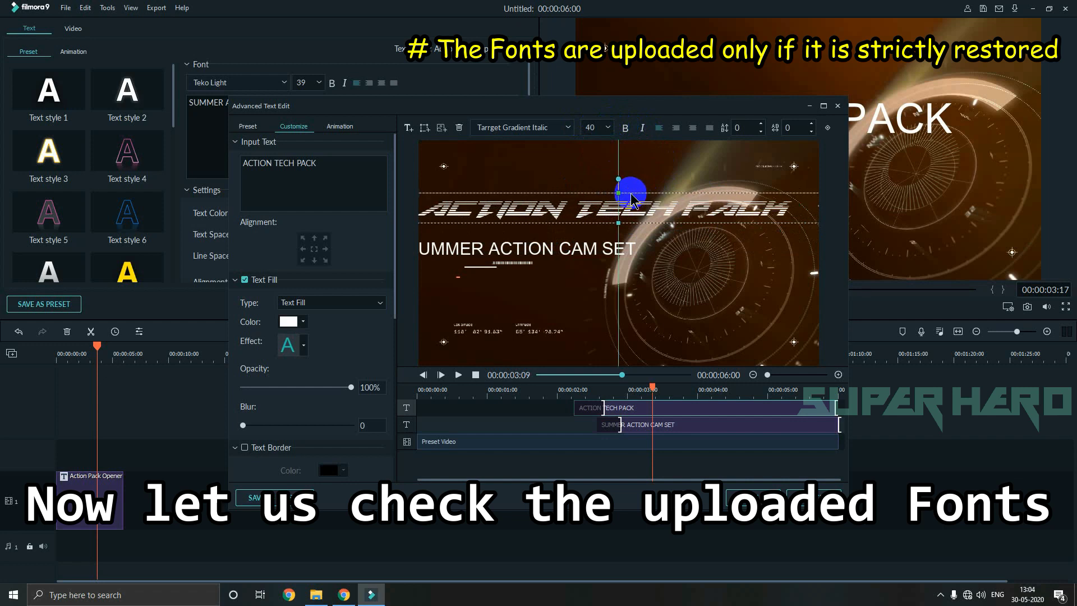
# Step: Set the SUMMER ACTION CAM SET text to the Star Guard font and reposition it centrally below the ACTION TECH PACK line
pyautogui.click(569, 252)
pyautogui.moveTo(592, 247); pyautogui.dragTo(593, 247)
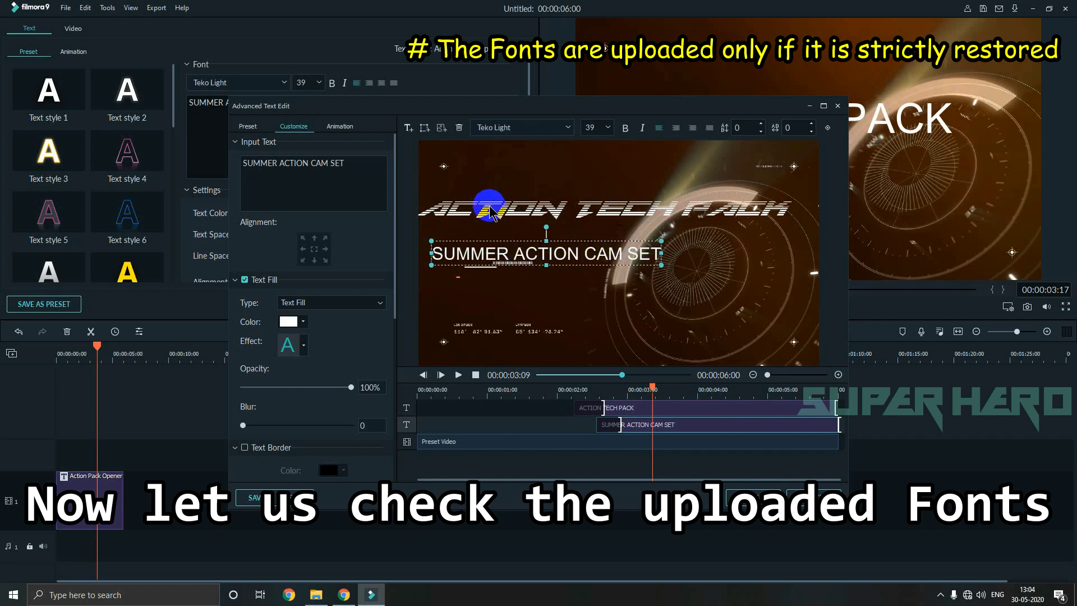
pyautogui.click(567, 128)
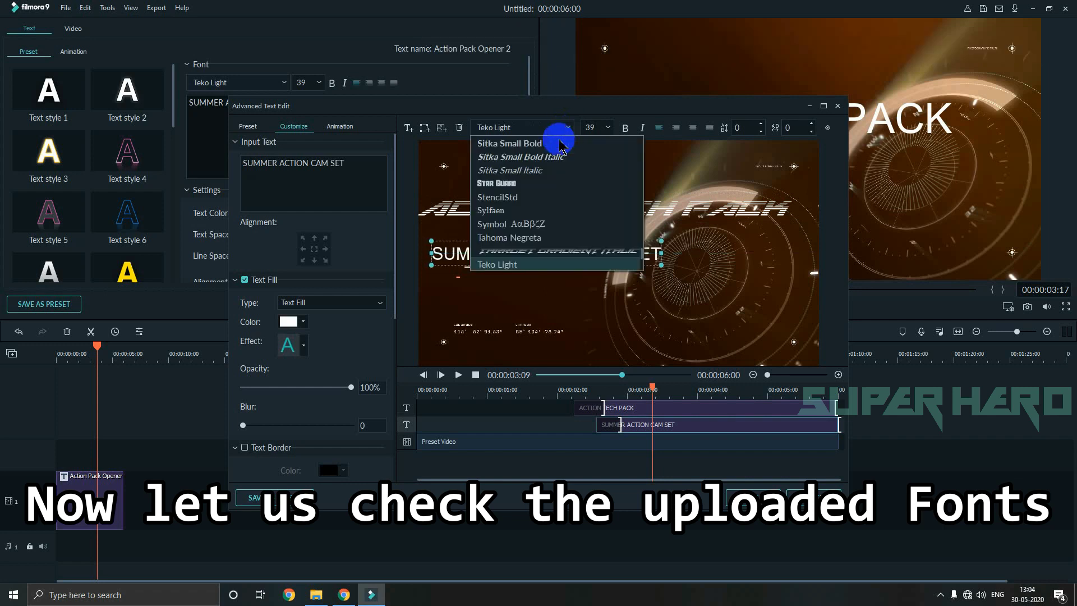
pyautogui.click(496, 183)
pyautogui.moveTo(560, 241); pyautogui.dragTo(591, 234)
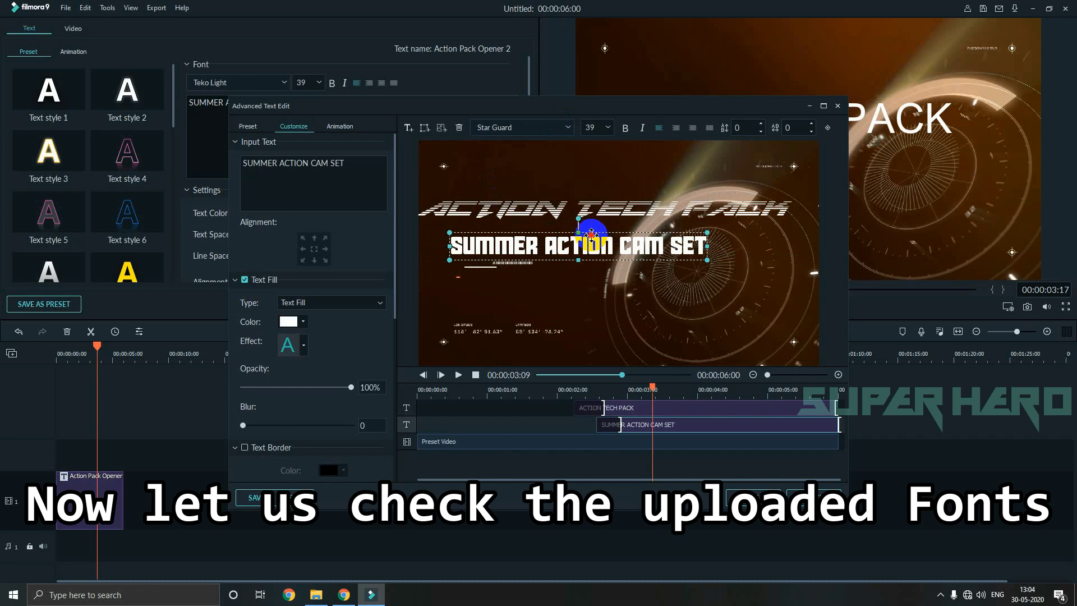
# Step: Set the SUMMER ACTION CAM SET font to Thunder Titan Expanded and apply the text edits, playing the title to preview them
pyautogui.click(560, 128)
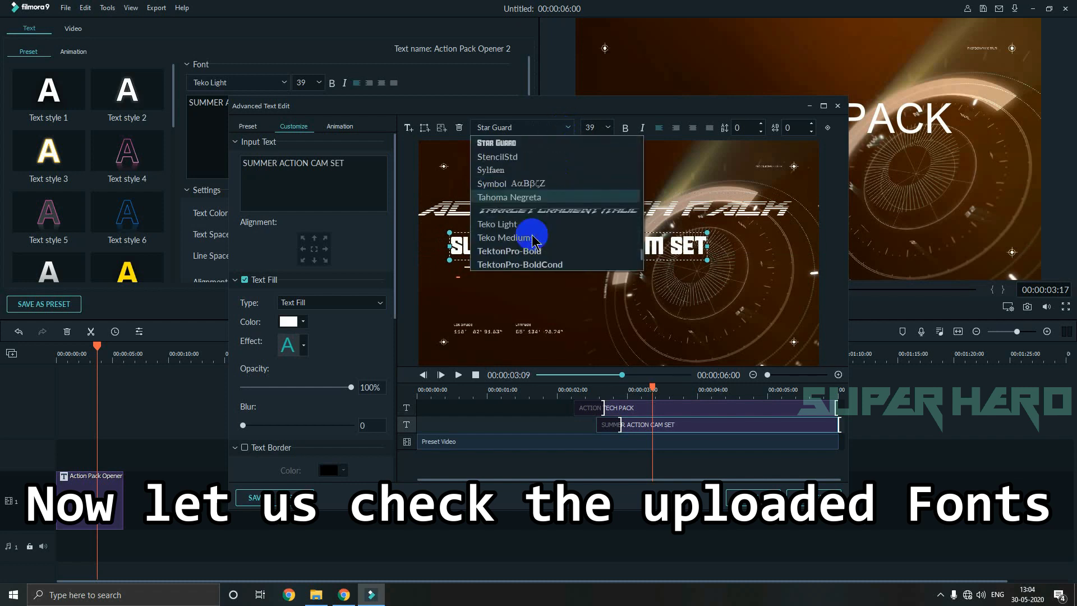
pyautogui.scroll(-1, 533, 240)
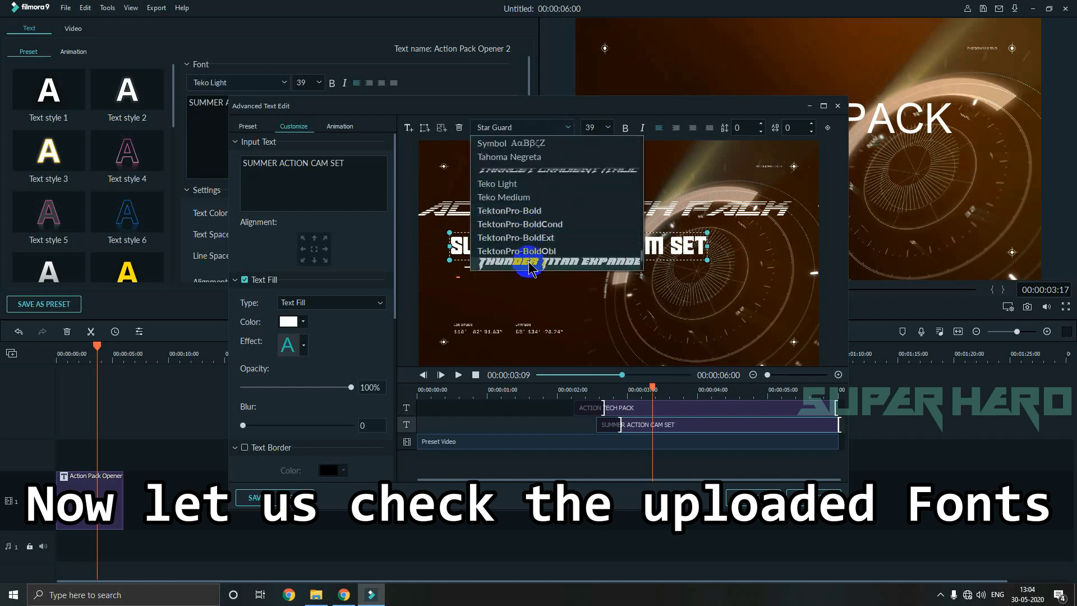
pyautogui.click(544, 262)
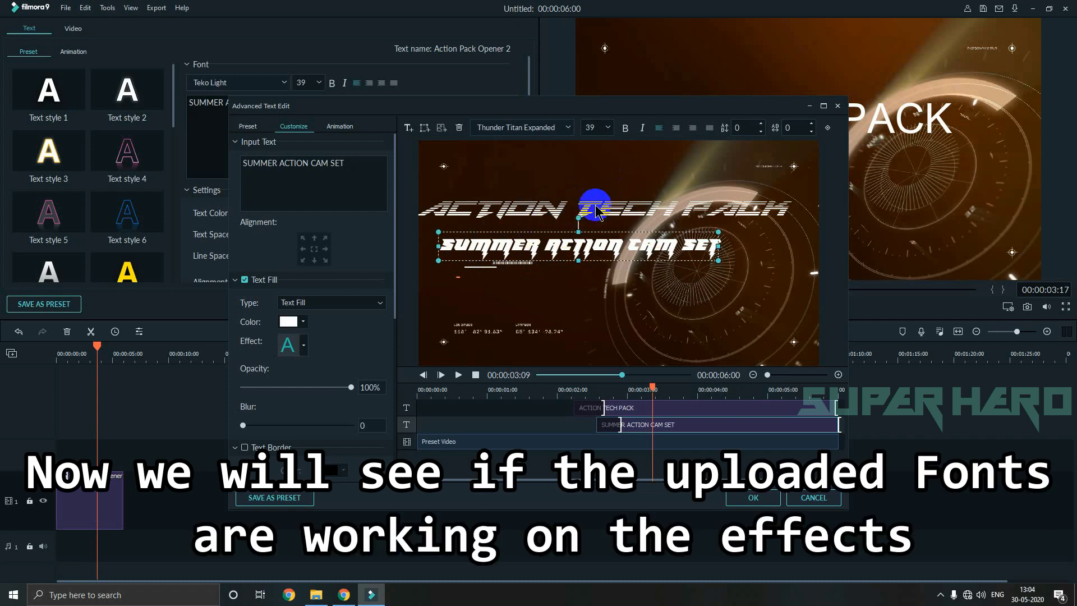
pyautogui.press('Return')
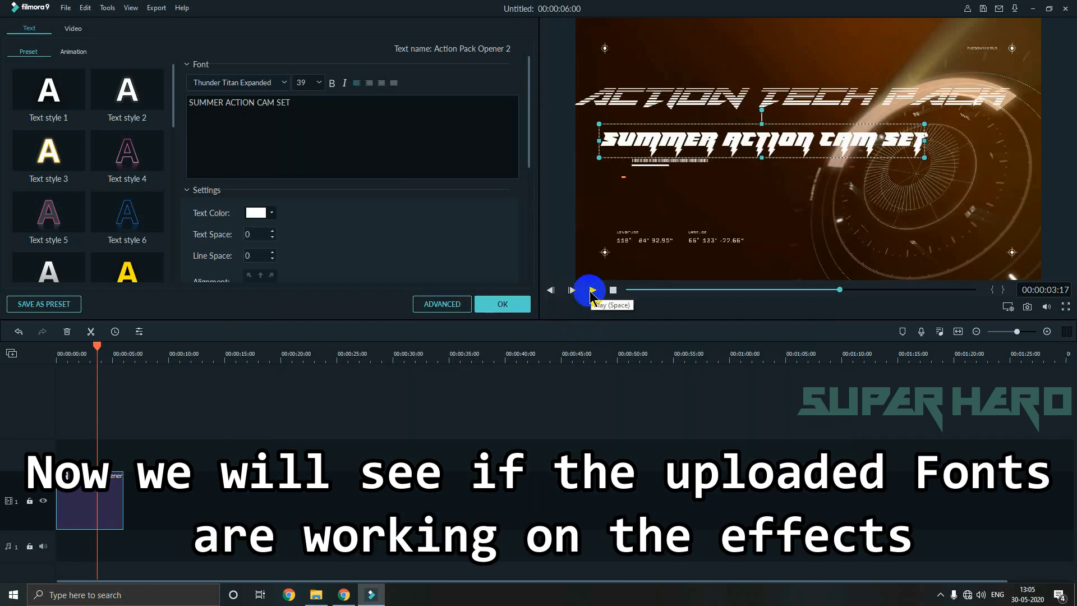
pyautogui.click(591, 290)
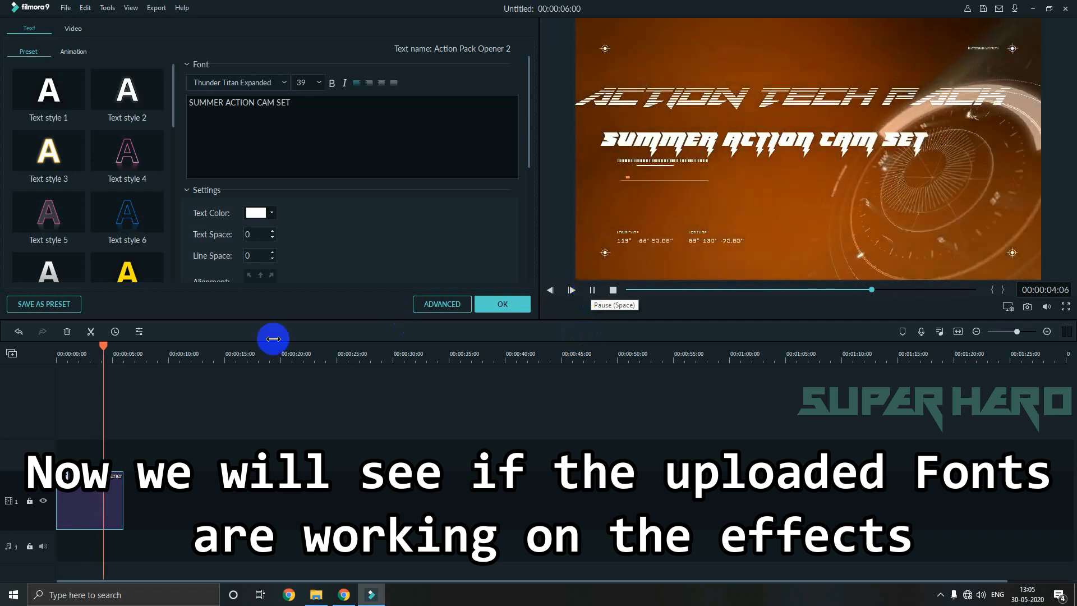